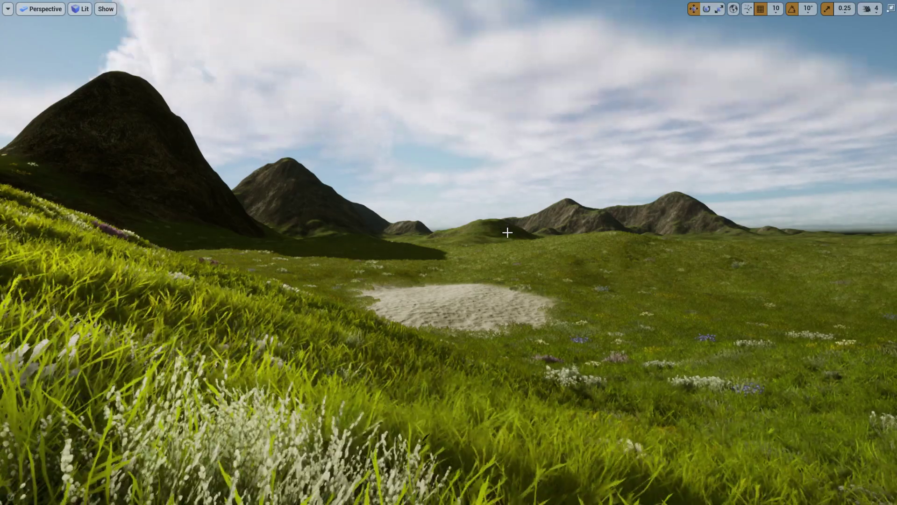
Step: Rotate the directional light so the left hill shadows the meadow
{"action": "mouse_move", "coordinate": [507, 233]}
{"action": "right_mouse_down"}
{"action": "mouse_move", "coordinate": [528, 262]}
{"action": "mouse_move", "coordinate": [507, 232]}
{"action": "right_mouse_up"}
{"action": "key", "text": "ctrl+l"}
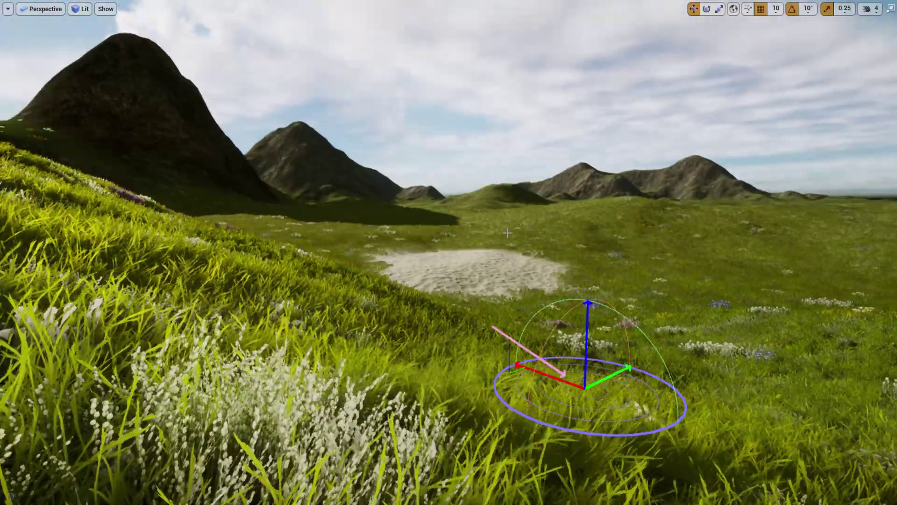
{"action": "key", "text": "ctrl+l"}
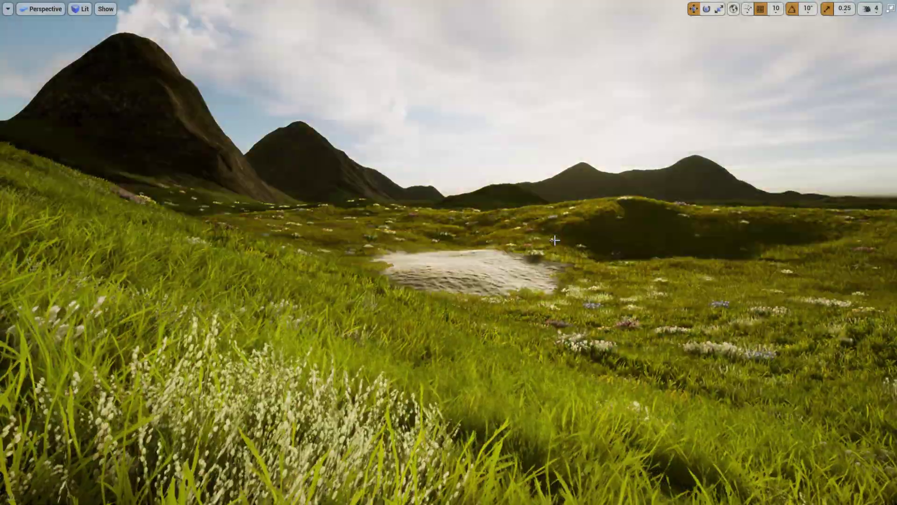
{"action": "key", "text": "ctrl+l"}
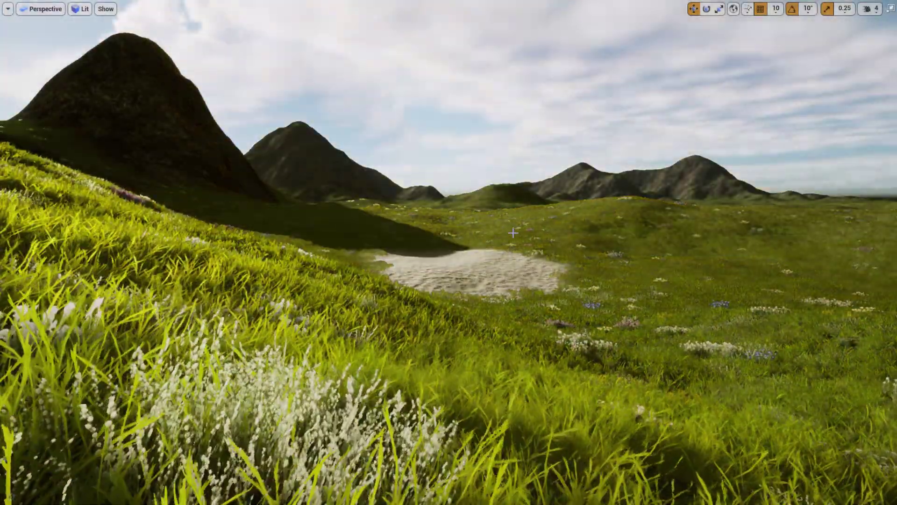
{"action": "left_click", "coordinate": [513, 231]}
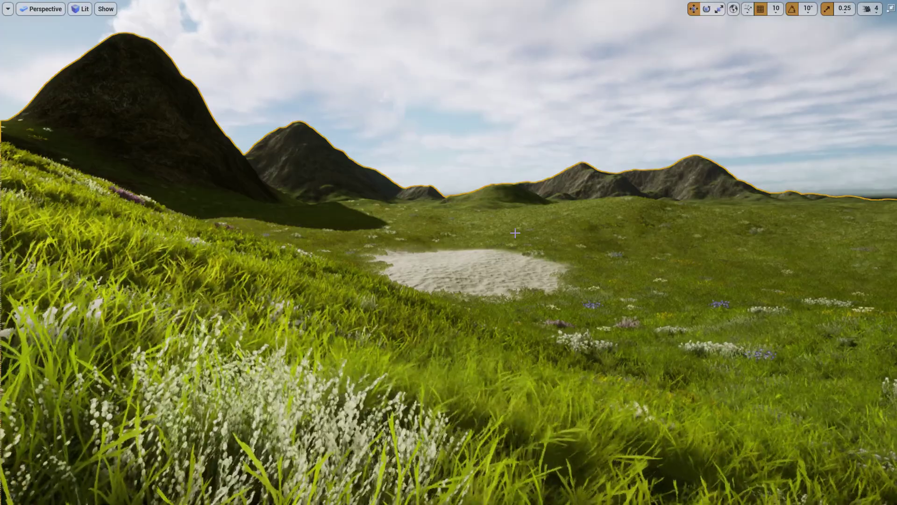
Step: Play the level and run the mannequin forward through the grass
{"action": "key", "text": "alt+p"}
{"action": "left_click", "coordinate": [597, 295]}
{"action": "key", "text": "w"}
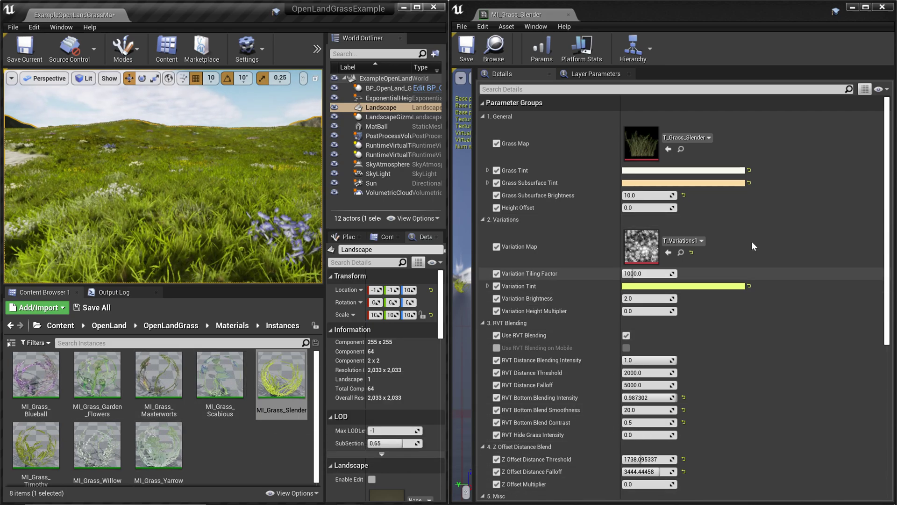
Step: Try a new Grass Tint colour on MI_Grass_Slender, then undo it back to near-white
{"action": "left_click", "coordinate": [658, 170]}
{"action": "mouse_move", "coordinate": [731, 269]}
{"action": "left_mouse_down"}
{"action": "mouse_move", "coordinate": [741, 276]}
{"action": "mouse_move", "coordinate": [691, 267]}
{"action": "mouse_move", "coordinate": [694, 276]}
{"action": "left_mouse_up"}
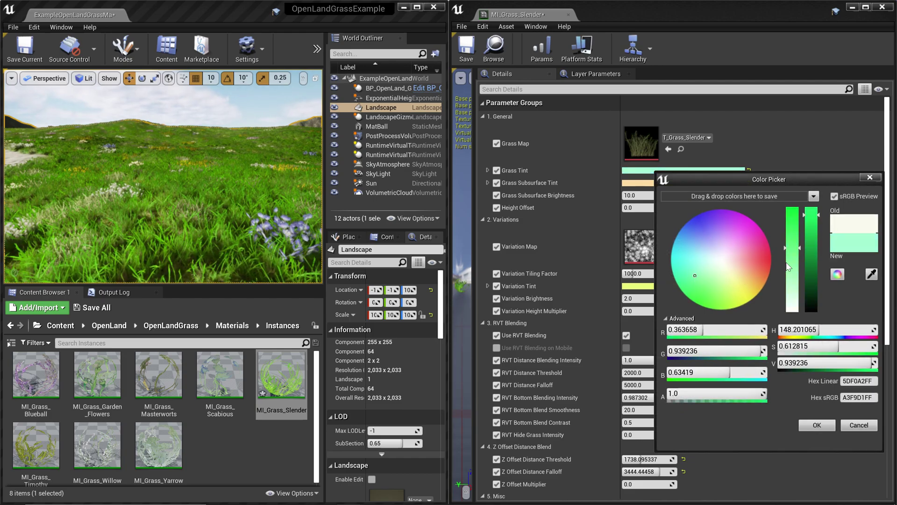
{"action": "left_click", "coordinate": [870, 177]}
{"action": "key", "text": "ctrl+z"}
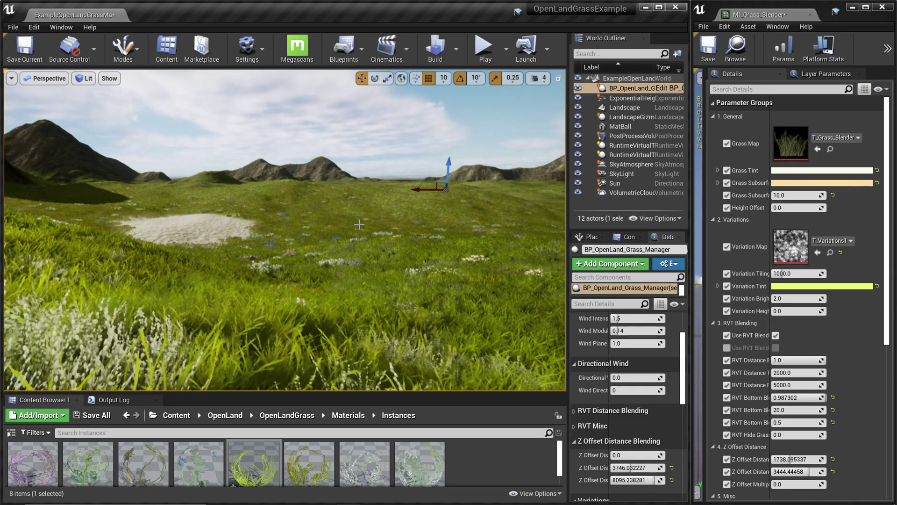
{"action": "mouse_move", "coordinate": [359, 225]}
{"action": "right_mouse_down"}
{"action": "mouse_move", "coordinate": [345, 235]}
{"action": "mouse_move", "coordinate": [379, 285]}
{"action": "mouse_move", "coordinate": [367, 236]}
{"action": "mouse_move", "coordinate": [353, 235]}
{"action": "right_mouse_up"}
{"action": "key", "text": "e"}
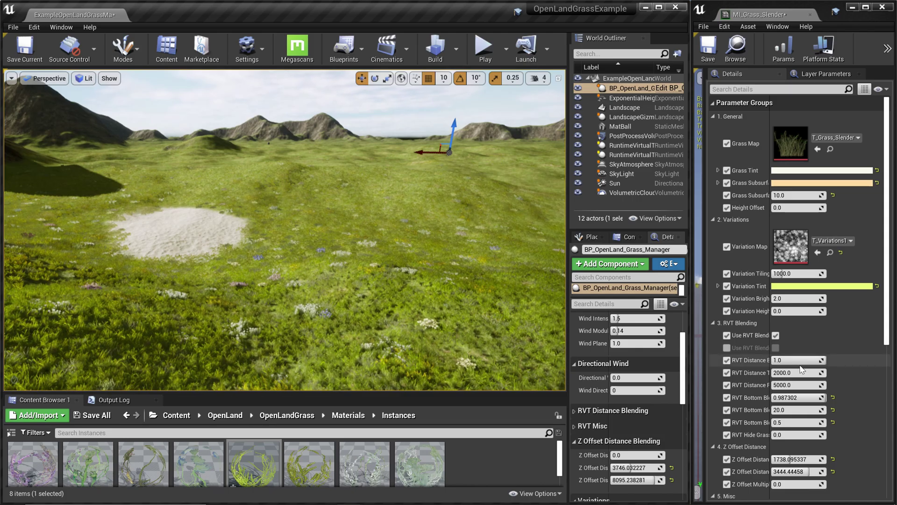
{"action": "left_click_drag", "start_coordinate": [810, 361], "coordinate": [766, 361]}
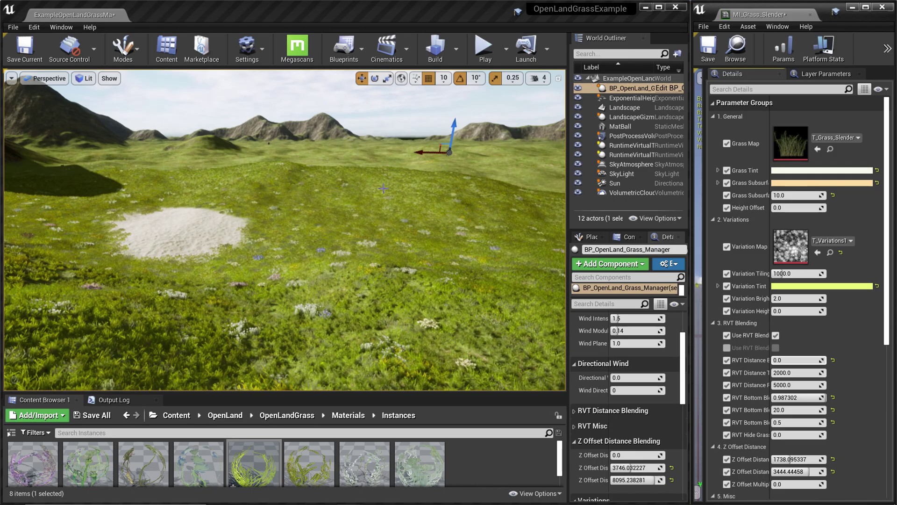
{"action": "left_click", "coordinate": [790, 360]}
{"action": "type", "text": "1"}
{"action": "key", "text": "Return"}
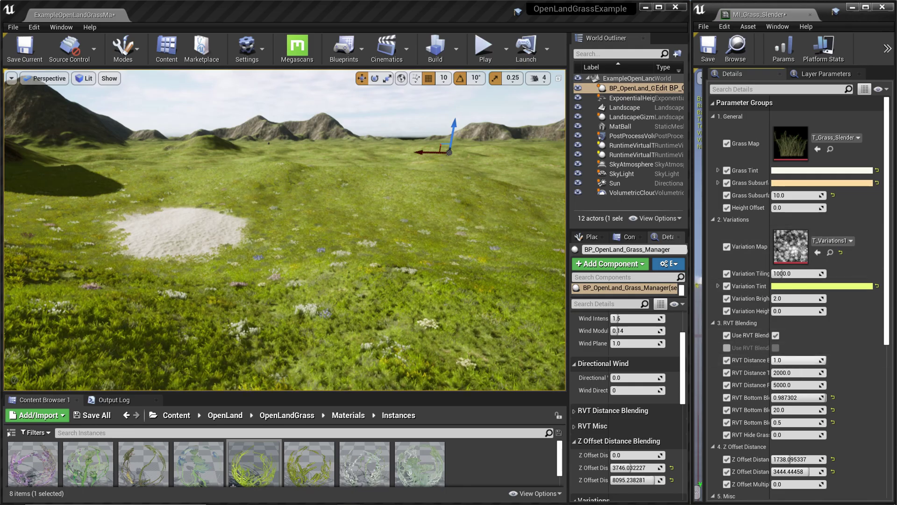
{"action": "left_click_drag", "start_coordinate": [799, 372], "coordinate": [761, 385]}
{"action": "left_click", "coordinate": [833, 373]}
{"action": "left_click", "coordinate": [833, 384]}
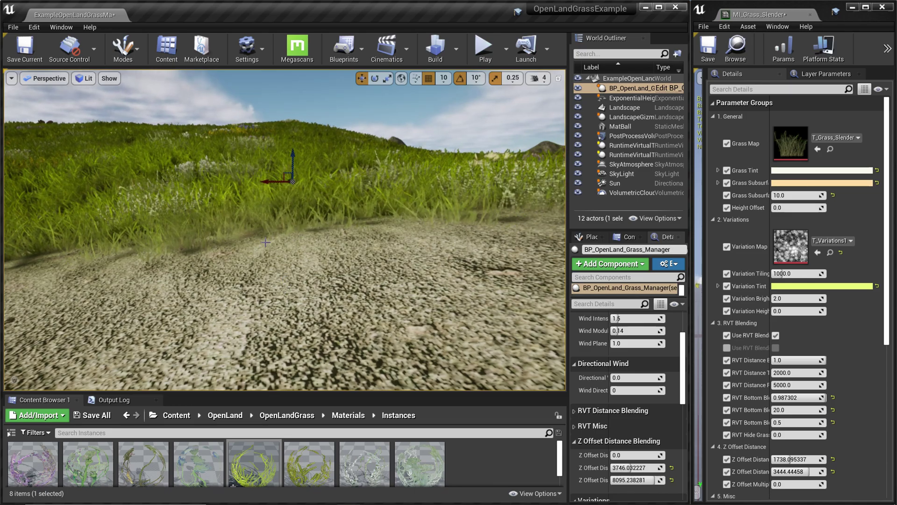
Step: Set RVT Bottom Blending Intensity to 1.0 and RVT Bottom Blend Smoothness to 99.478
{"action": "left_click_drag", "start_coordinate": [818, 397], "coordinate": [772, 398]}
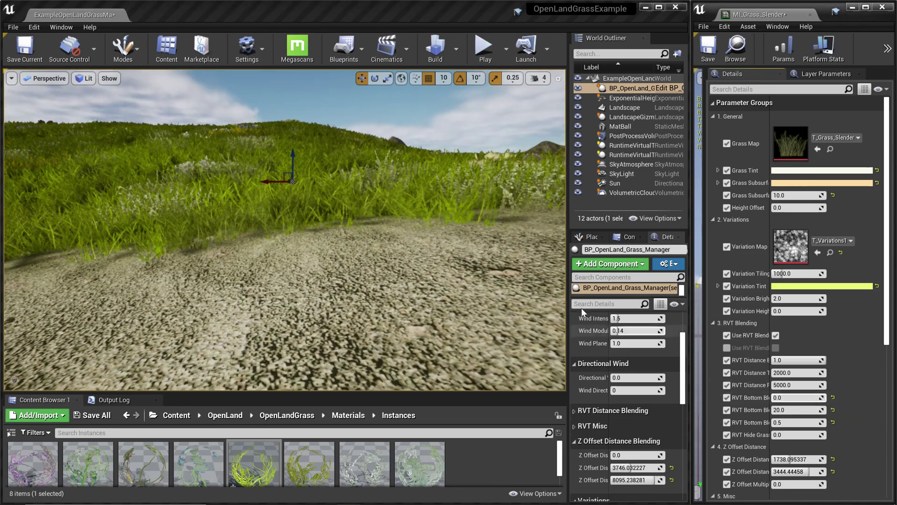
{"action": "scroll", "coordinate": [503, 289], "scroll_direction": "up", "scroll_amount": 3}
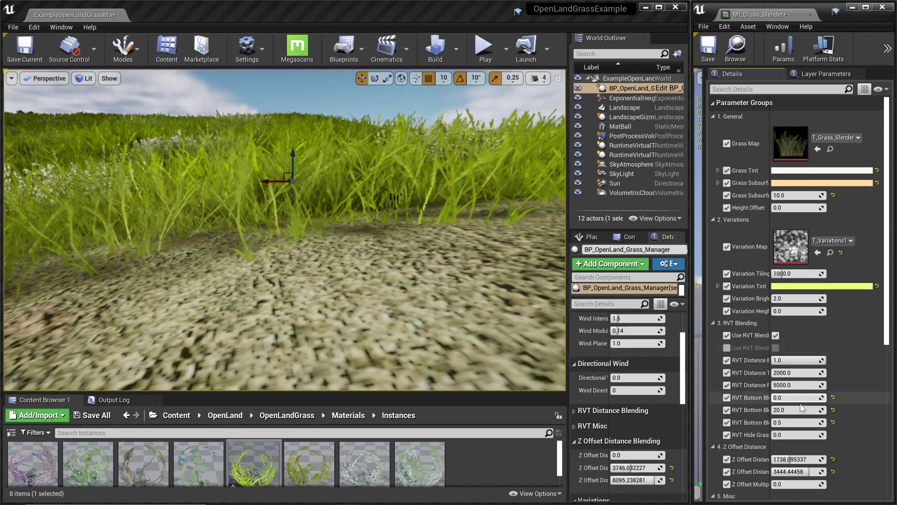
{"action": "left_click_drag", "start_coordinate": [790, 397], "coordinate": [826, 398]}
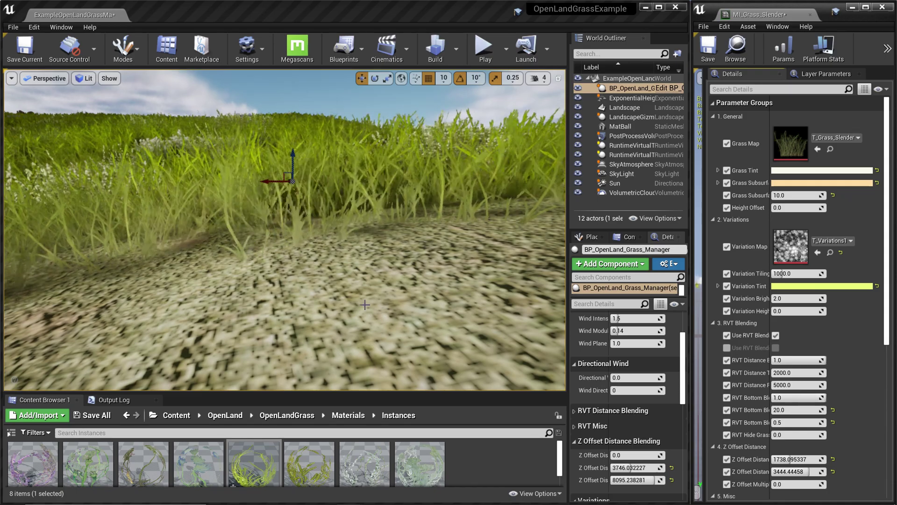
{"action": "scroll", "coordinate": [503, 289], "scroll_direction": "down", "scroll_amount": 4}
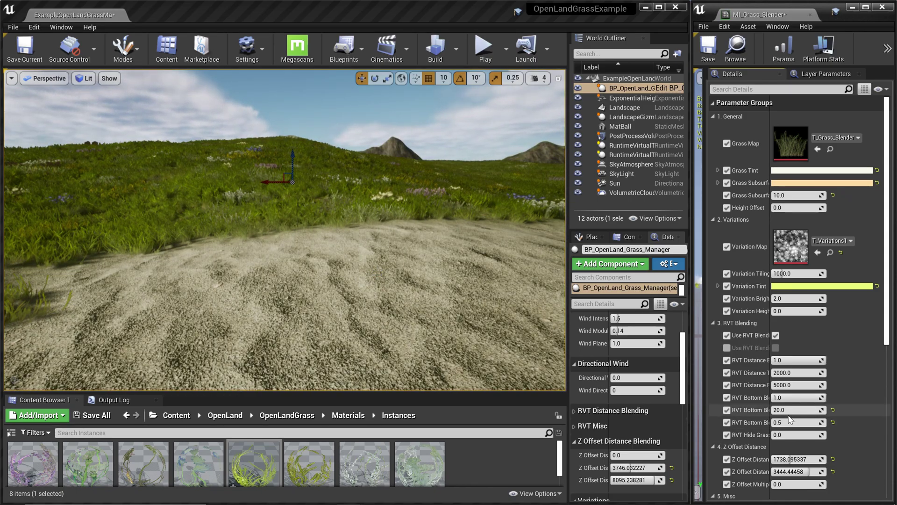
{"action": "left_click_drag", "start_coordinate": [796, 409], "coordinate": [840, 410]}
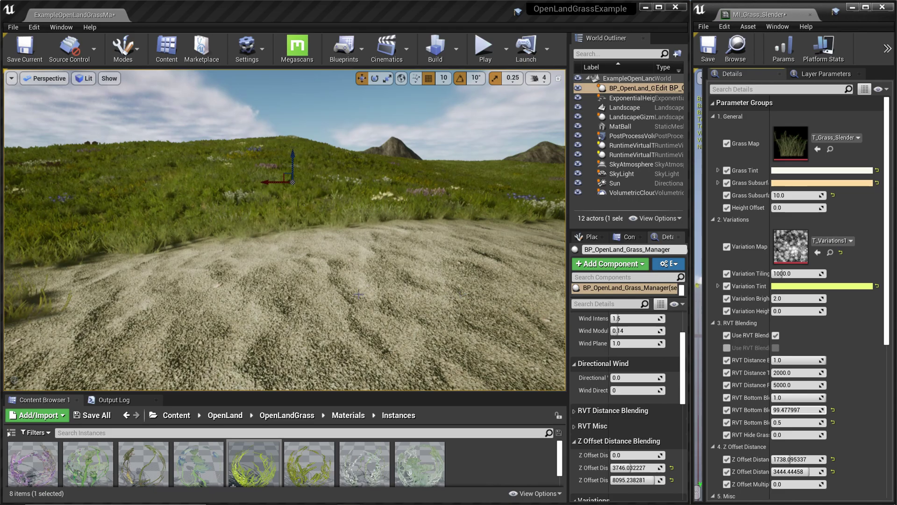
{"action": "right_click_drag", "start_coordinate": [462, 294], "coordinate": [435, 297]}
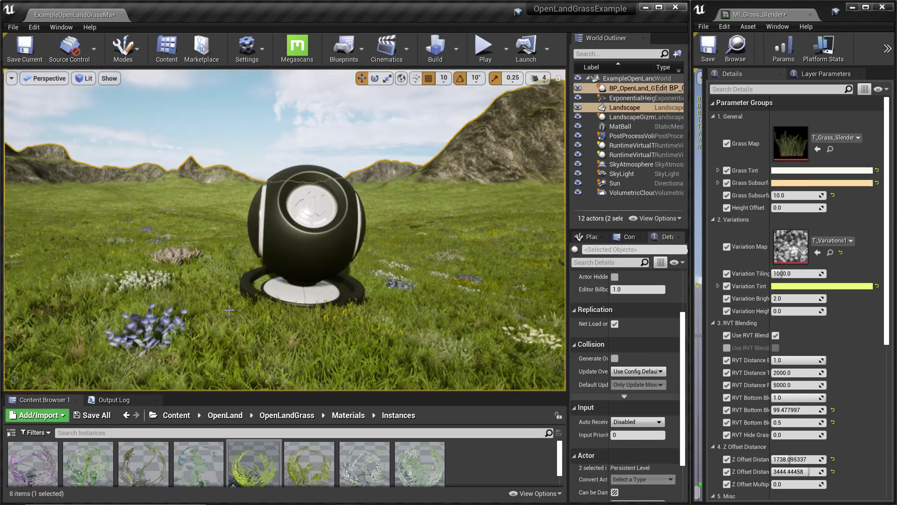
Step: Move the MatBall further back on the grass, undoing its brief lift into the air
{"action": "left_click", "coordinate": [316, 259]}
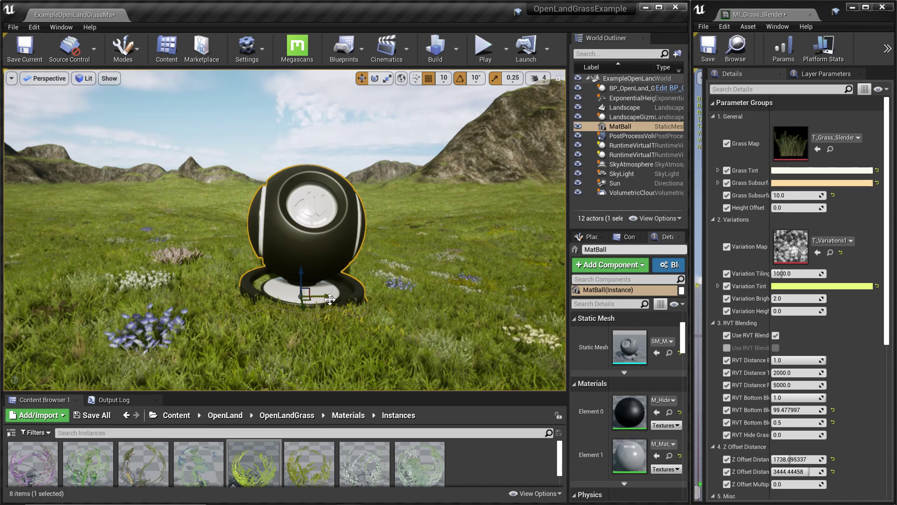
{"action": "left_click_drag", "start_coordinate": [329, 299], "coordinate": [358, 319]}
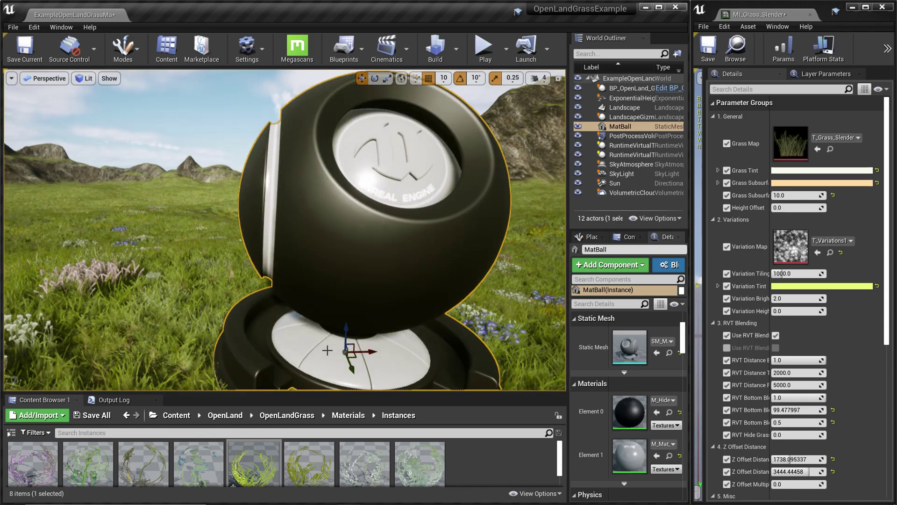
{"action": "left_click_drag", "start_coordinate": [331, 350], "coordinate": [337, 340]}
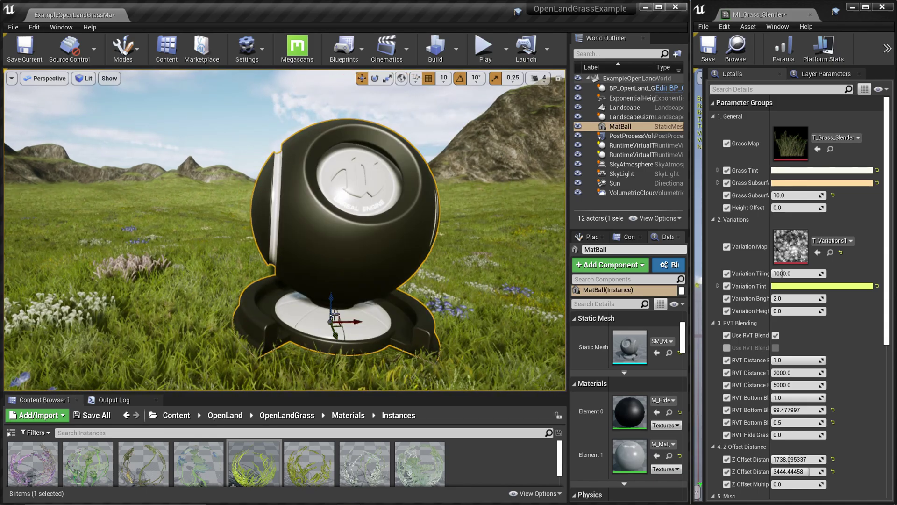
{"action": "left_click_drag", "start_coordinate": [330, 306], "coordinate": [342, 239]}
{"action": "scroll", "coordinate": [344, 248], "scroll_direction": "down", "scroll_amount": 3}
{"action": "scroll", "coordinate": [348, 294], "scroll_direction": "up", "scroll_amount": 3}
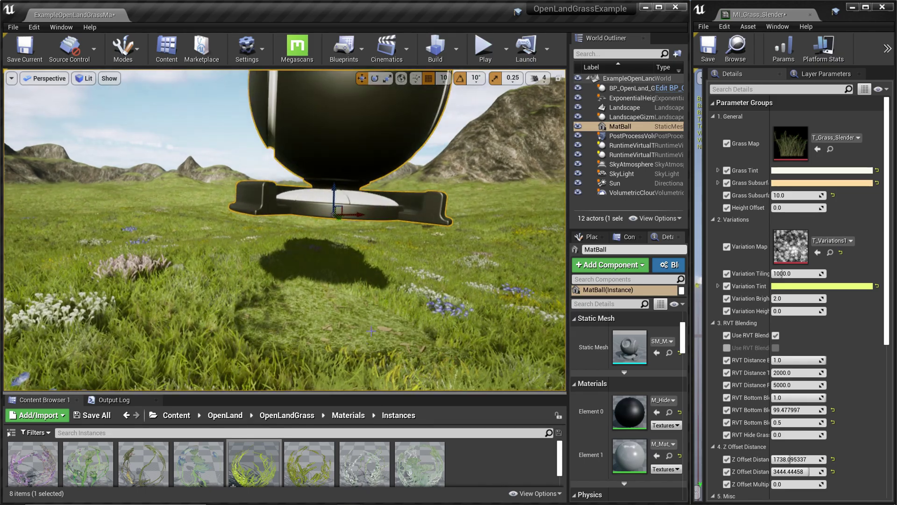
{"action": "key", "text": "ctrl+z"}
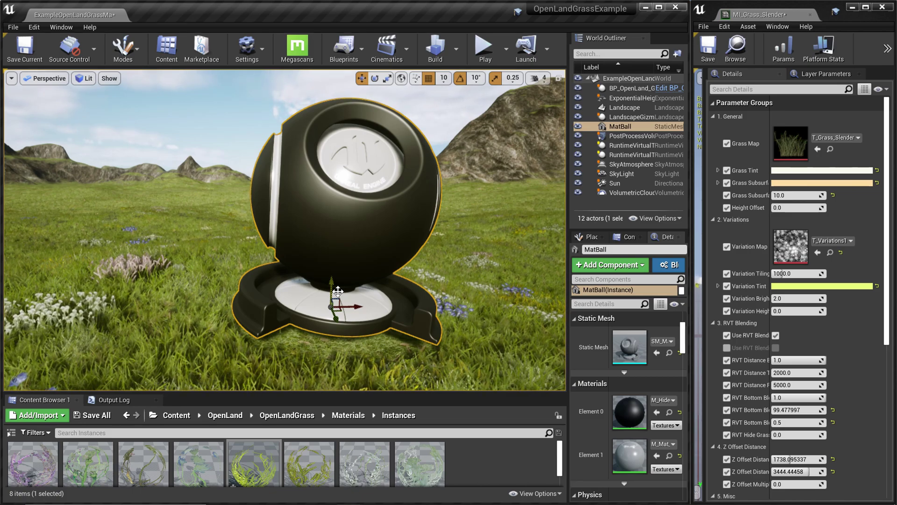
{"action": "right_click_drag", "start_coordinate": [373, 327], "coordinate": [375, 329]}
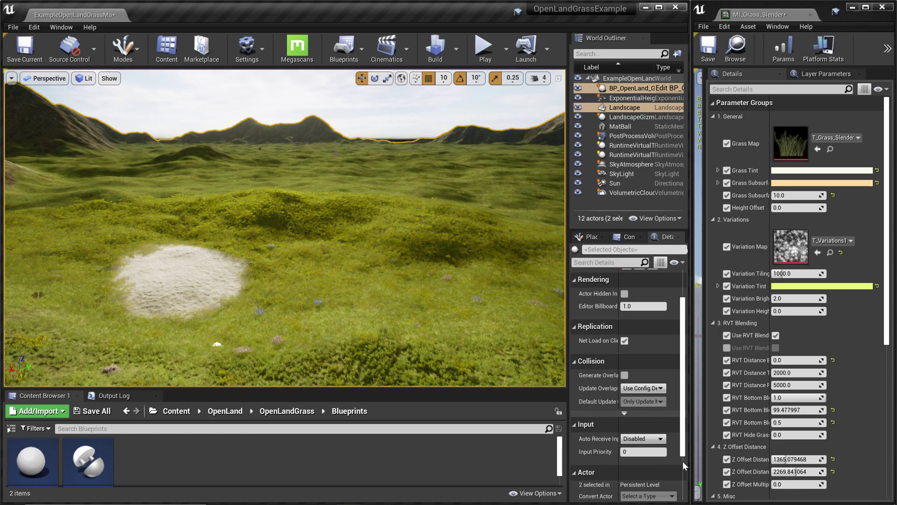
Step: Raise the grass Z Offset Multiplier and lower the view close to the grass
{"action": "left_click_drag", "start_coordinate": [797, 484], "coordinate": [794, 459]}
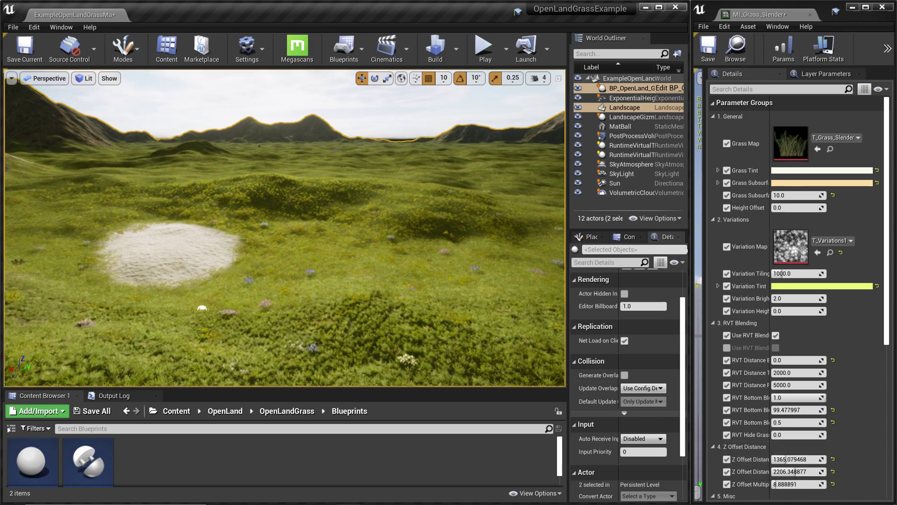
{"action": "key", "text": "q"}
{"action": "right_click_drag", "start_coordinate": [378, 255], "coordinate": [378, 255]}
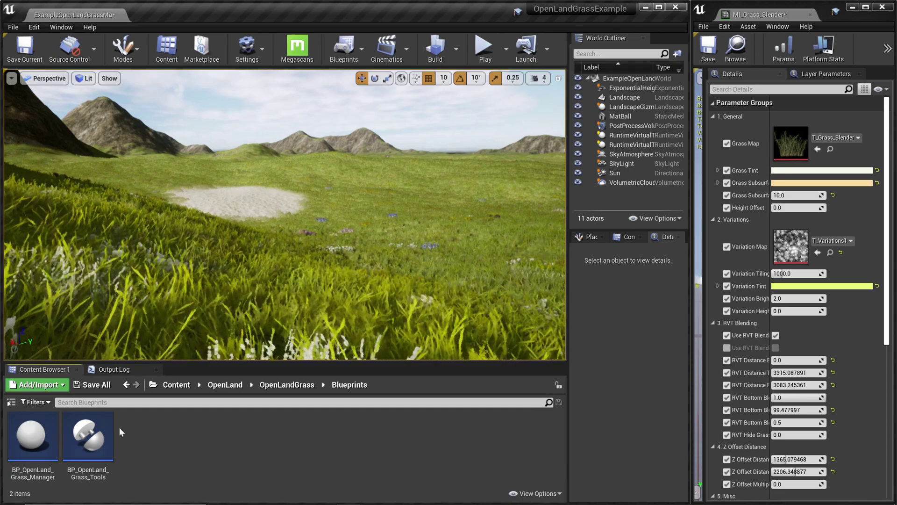
Step: Place BP_OpenLand_Grass_Manager in the meadow and widen the Details panel to review its settings
{"action": "left_click_drag", "start_coordinate": [33, 434], "coordinate": [304, 226]}
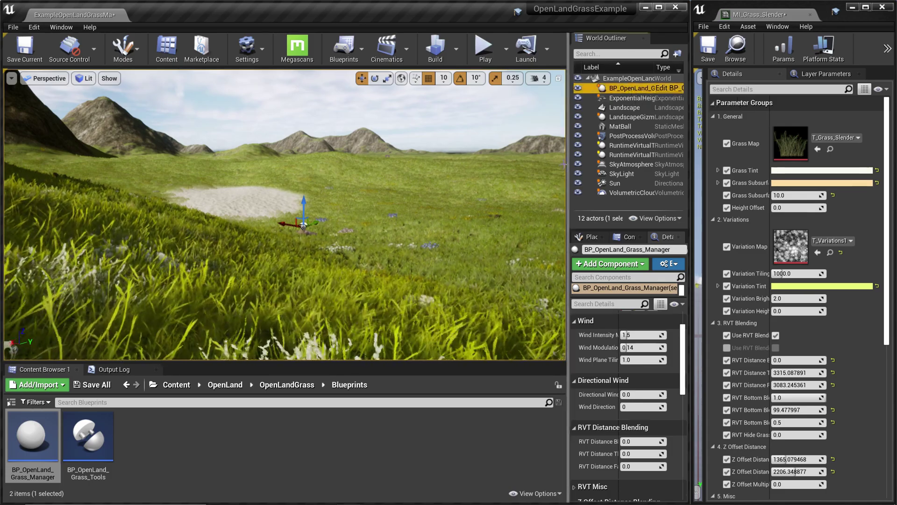
{"action": "left_click_drag", "start_coordinate": [568, 148], "coordinate": [470, 148]}
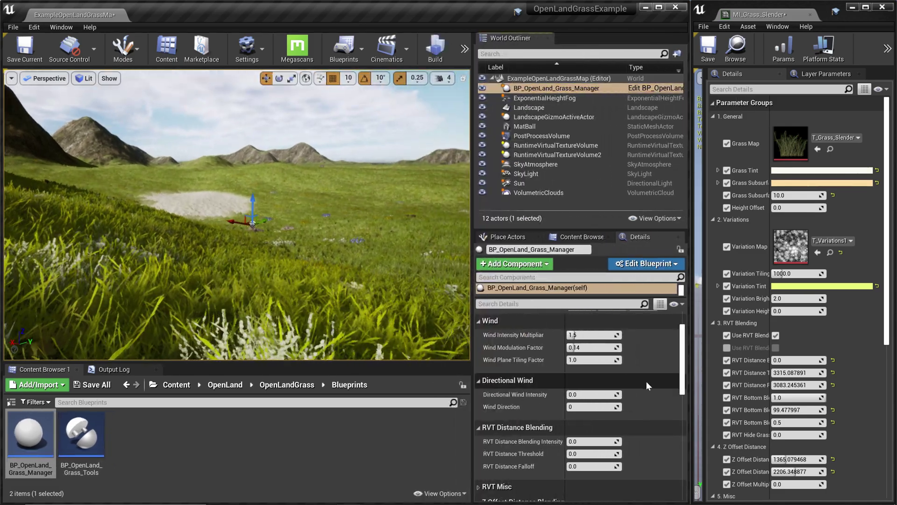
{"action": "scroll", "coordinate": [596, 361], "scroll_direction": "down", "scroll_amount": 1}
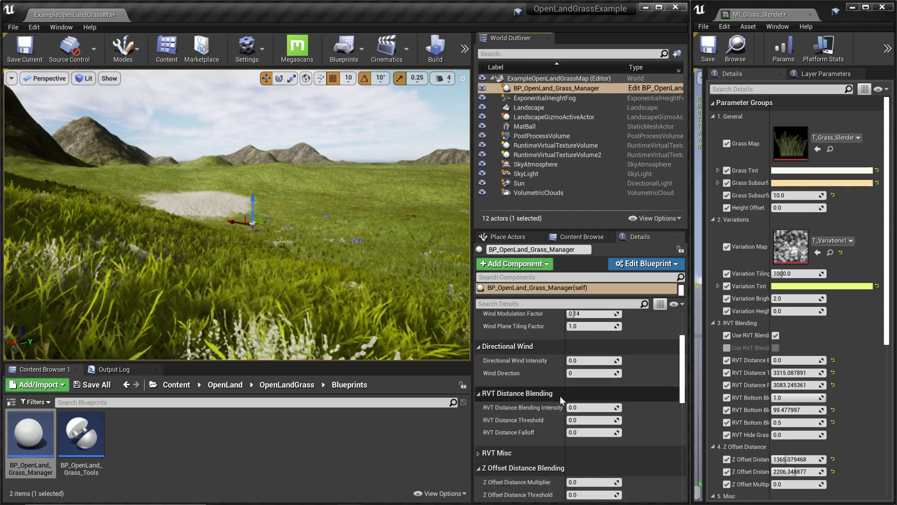
{"action": "scroll", "coordinate": [562, 396], "scroll_direction": "down", "scroll_amount": 2}
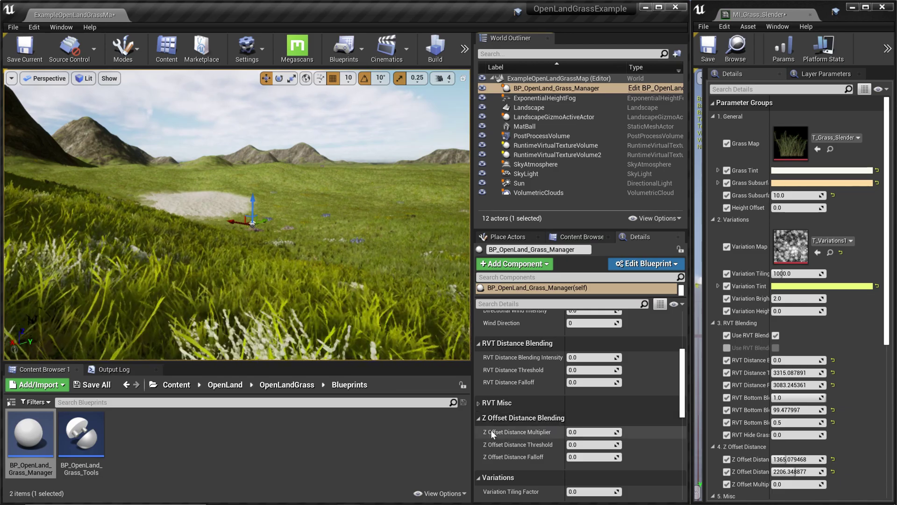
{"action": "scroll", "coordinate": [489, 427], "scroll_direction": "up", "scroll_amount": 3}
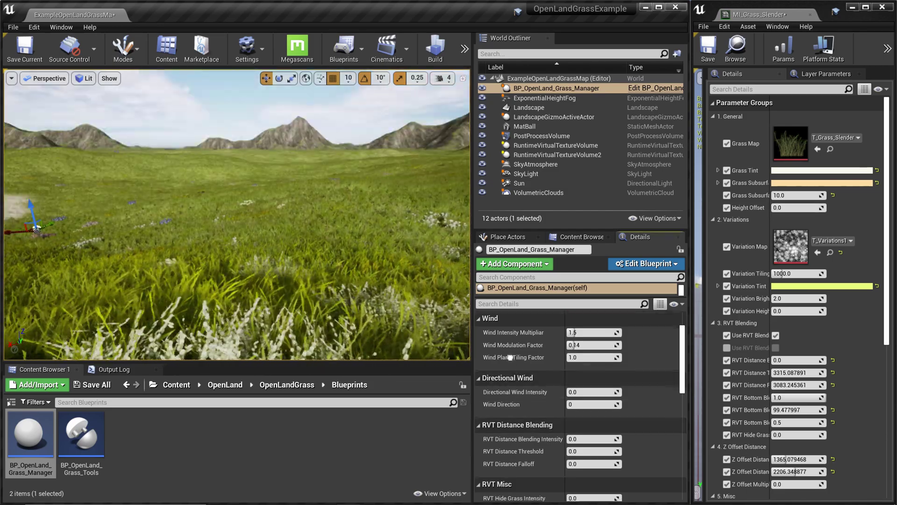
{"action": "scroll", "coordinate": [514, 374], "scroll_direction": "down", "scroll_amount": 1}
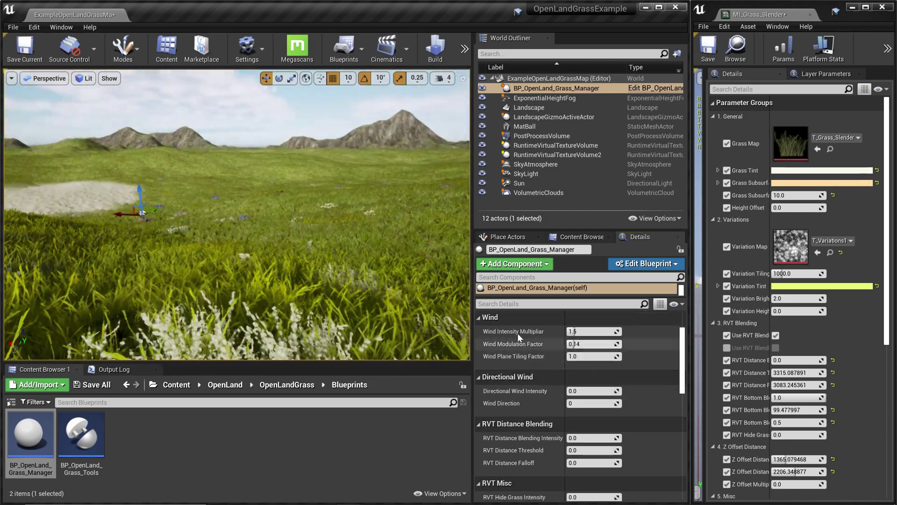
{"action": "left_click_drag", "start_coordinate": [575, 331], "coordinate": [626, 333]}
{"action": "left_click", "coordinate": [628, 332]}
{"action": "mouse_move", "coordinate": [397, 280]}
{"action": "right_mouse_down"}
{"action": "mouse_move", "coordinate": [346, 271]}
{"action": "mouse_move", "coordinate": [397, 276]}
{"action": "right_mouse_up"}
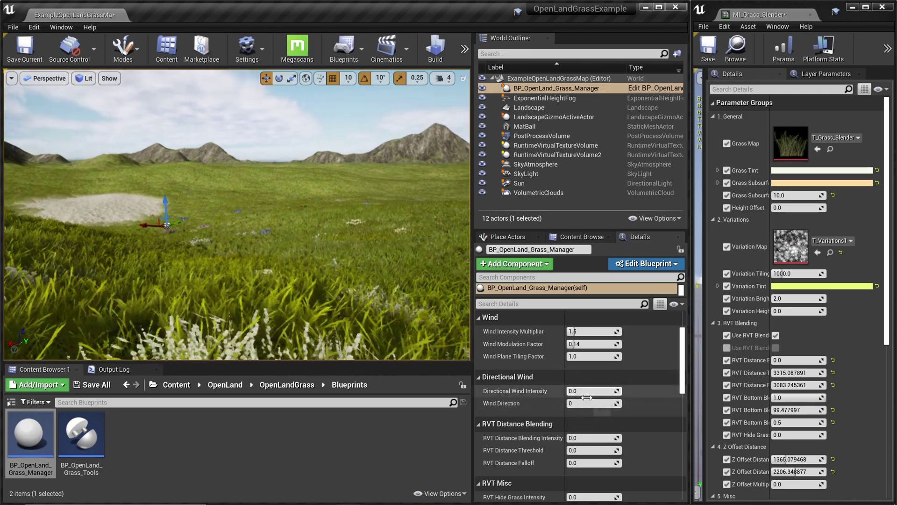
{"action": "left_click_drag", "start_coordinate": [582, 394], "coordinate": [710, 393]}
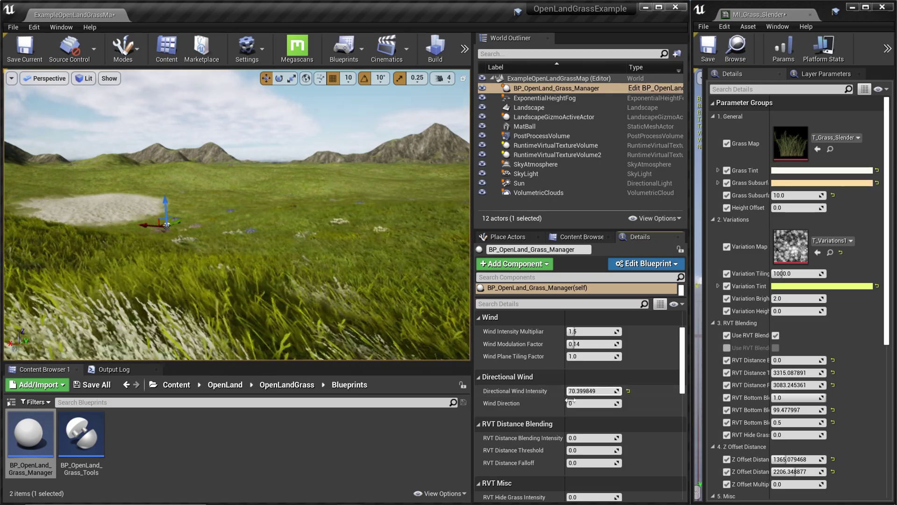
{"action": "mouse_move", "coordinate": [585, 407]}
{"action": "left_mouse_down"}
{"action": "mouse_move", "coordinate": [631, 407]}
{"action": "mouse_move", "coordinate": [586, 407]}
{"action": "left_mouse_up"}
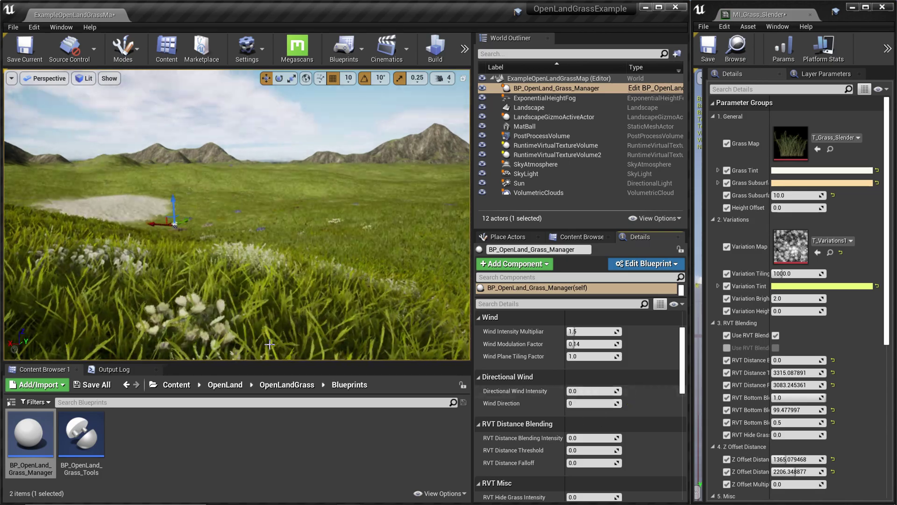
{"action": "scroll", "coordinate": [508, 440], "scroll_direction": "down", "scroll_amount": 2}
{"action": "scroll", "coordinate": [499, 401], "scroll_direction": "up", "scroll_amount": 4}
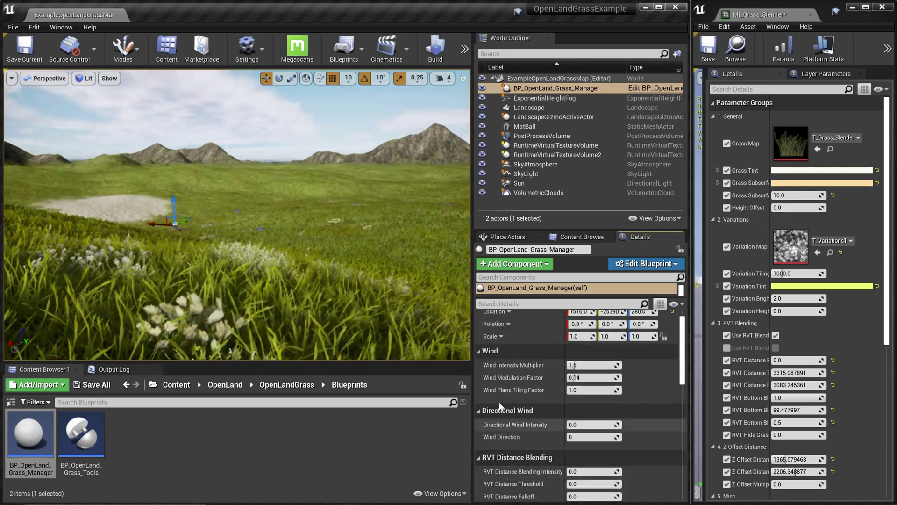
{"action": "scroll", "coordinate": [612, 446], "scroll_direction": "down", "scroll_amount": 3}
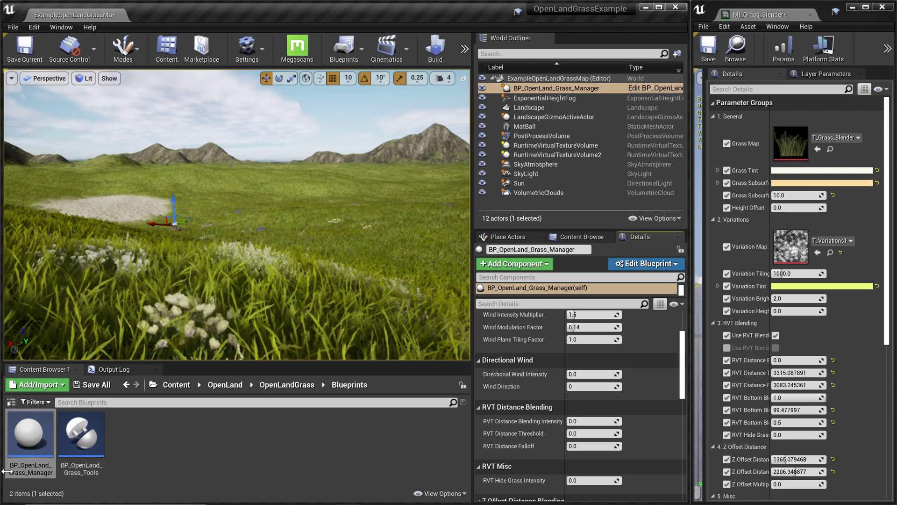
Step: Open the BP_OpenLand_Grass_Manager blueprint and bring its Wind Controls graph section into view
{"action": "double_click", "coordinate": [23, 444]}
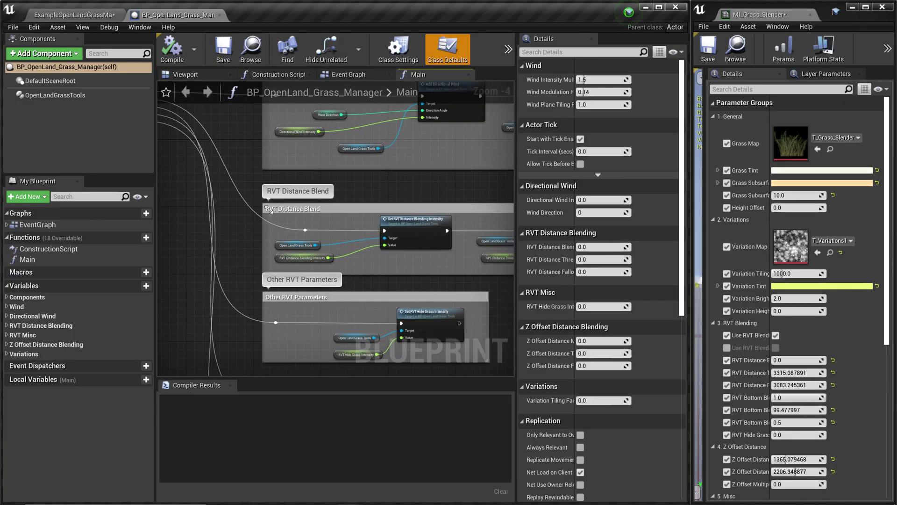
{"action": "right_click_drag", "start_coordinate": [375, 254], "coordinate": [307, 309]}
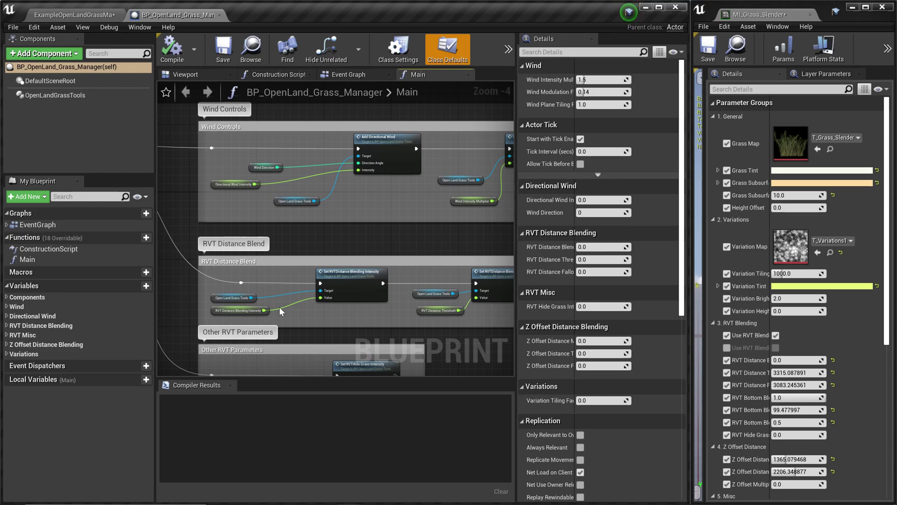